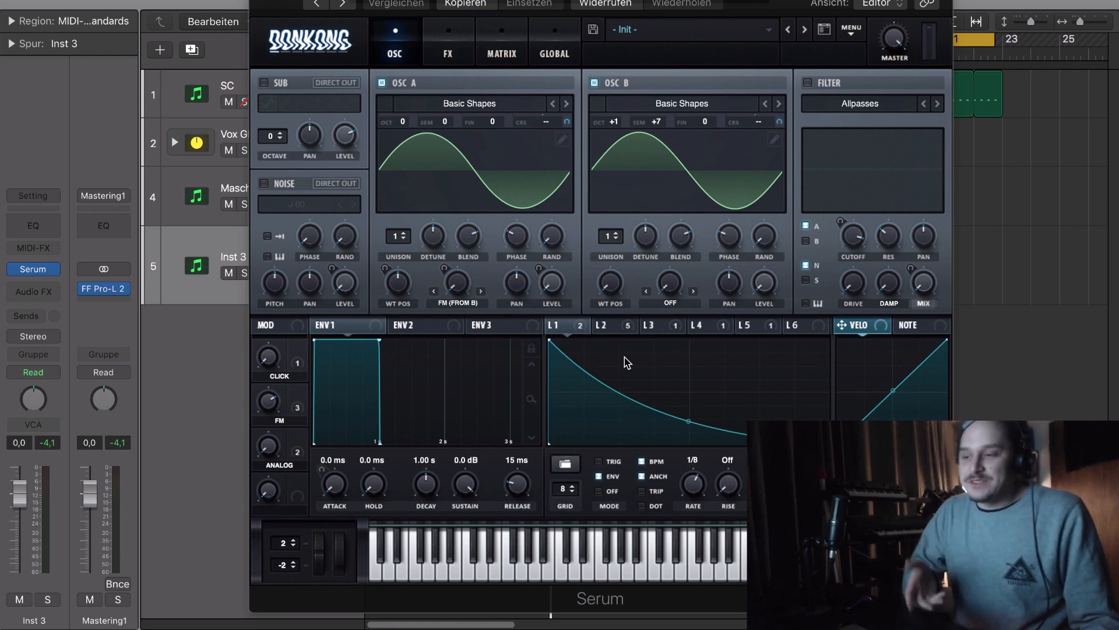
# - Show LFO 3's curve and enable the Allpasses filter
pyautogui.moveTo(594, 3); pyautogui.dragTo(541, 3)
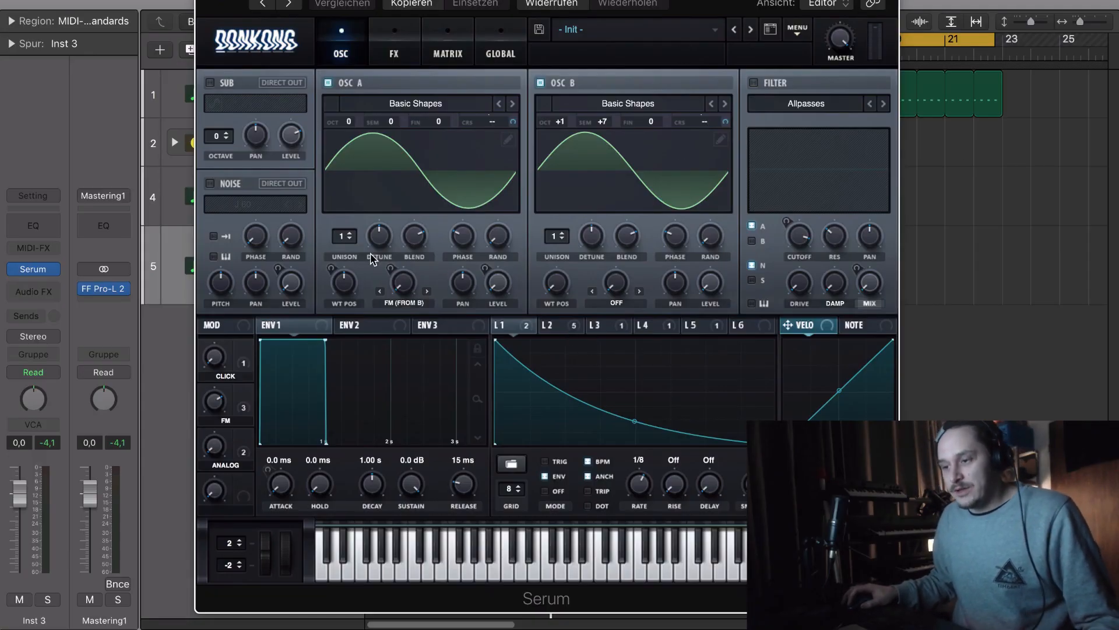
pyautogui.click(609, 331)
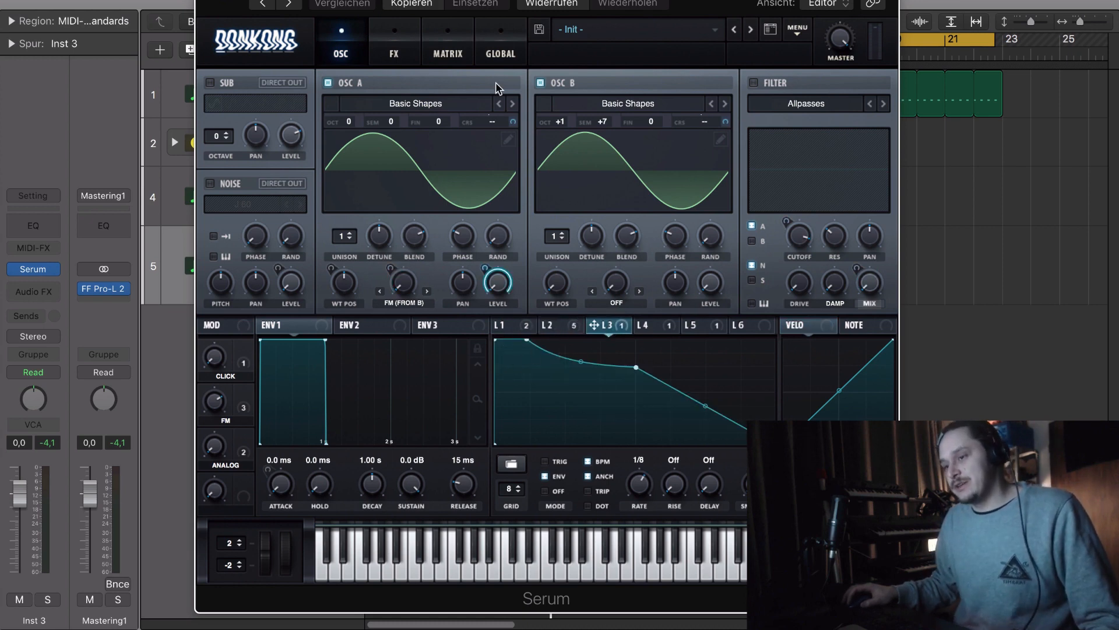
pyautogui.click(754, 83)
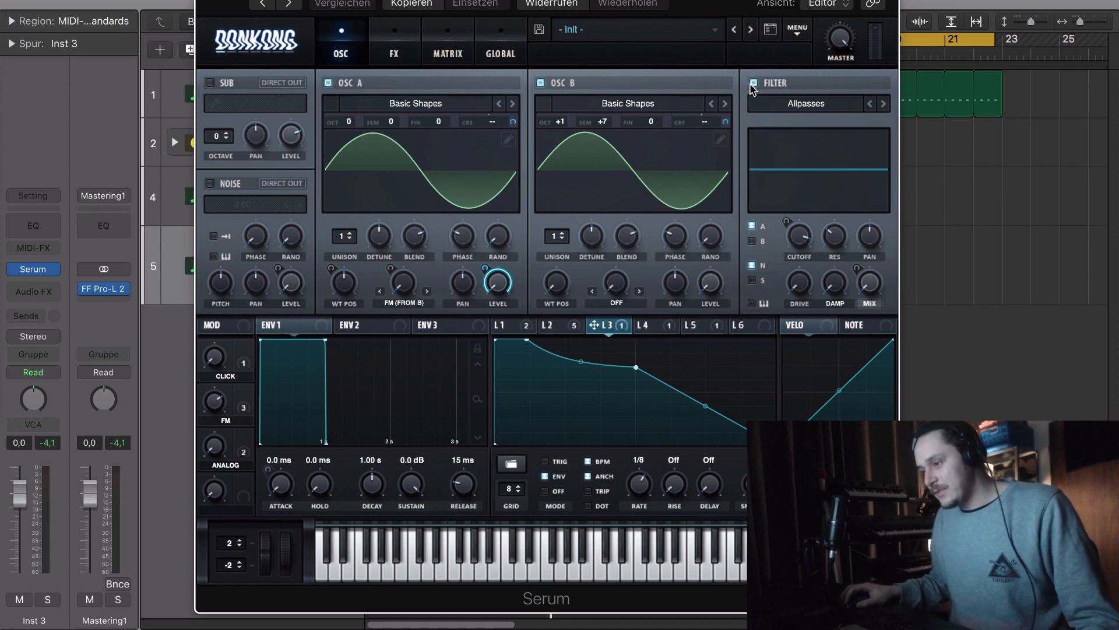
# - Look through LFO 5, LFO 4 and LFO 3, ending on LFO 2
pyautogui.click(694, 325)
pyautogui.click(646, 325)
pyautogui.click(604, 326)
pyautogui.click(557, 325)
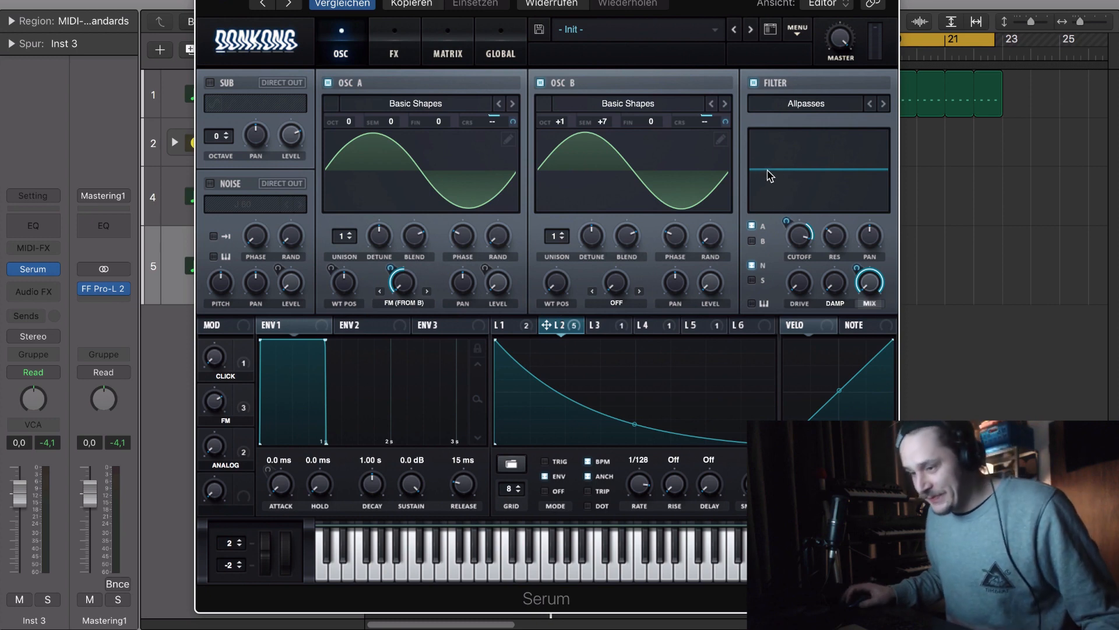
# - Set the ANALOG macro to 100% and compare the sound with the filter bypassed and enabled, leaving the filter on
pyautogui.click(754, 83)
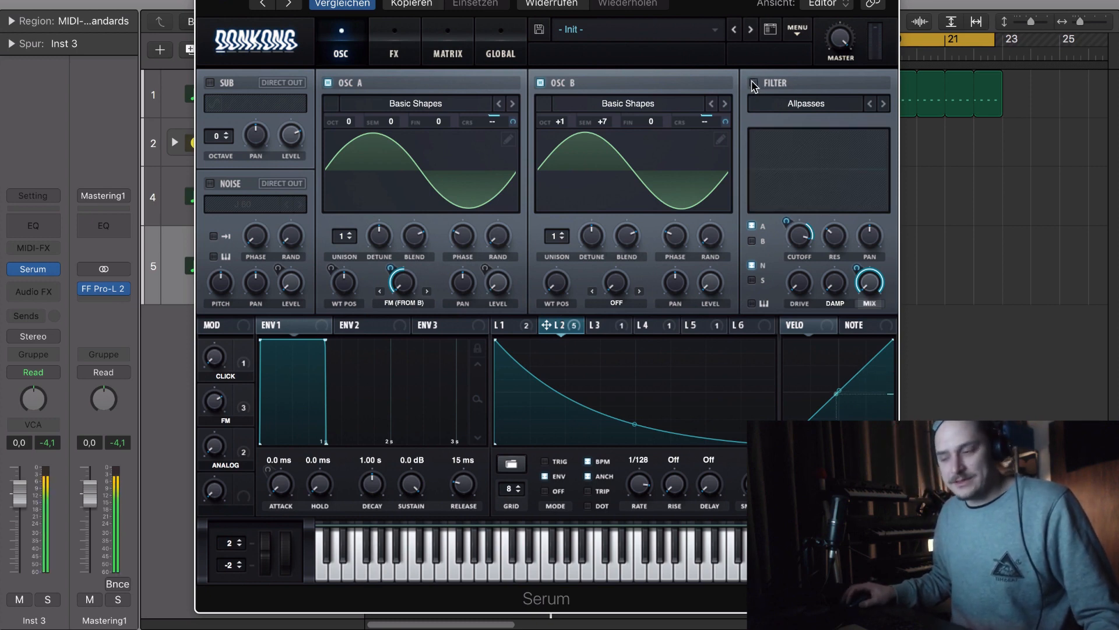
pyautogui.click(754, 83)
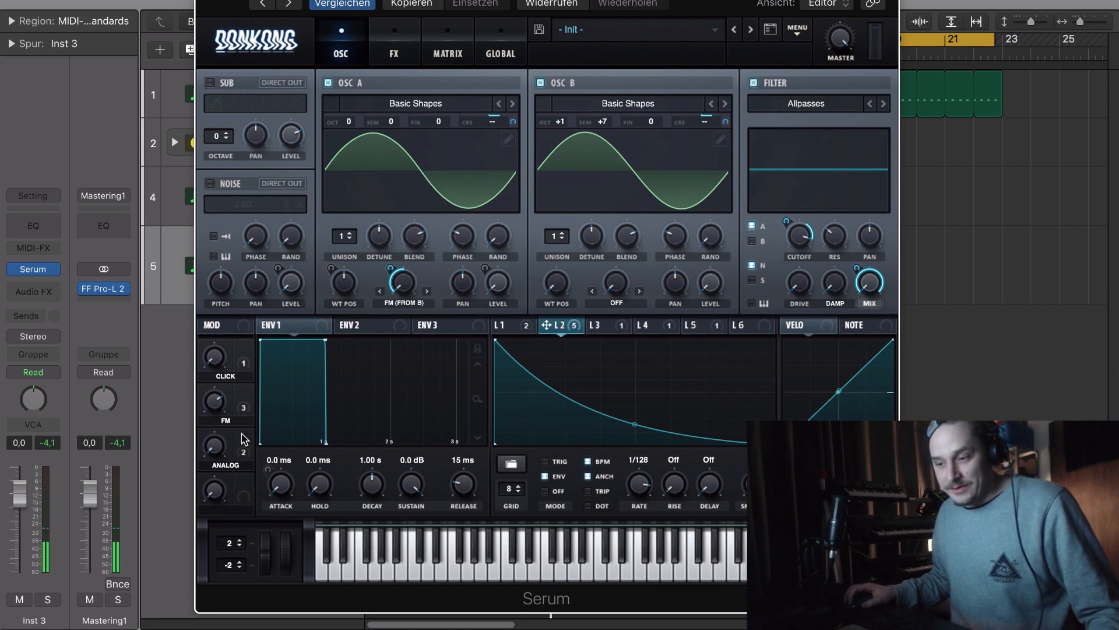
pyautogui.moveTo(219, 451); pyautogui.dragTo(215, 436)
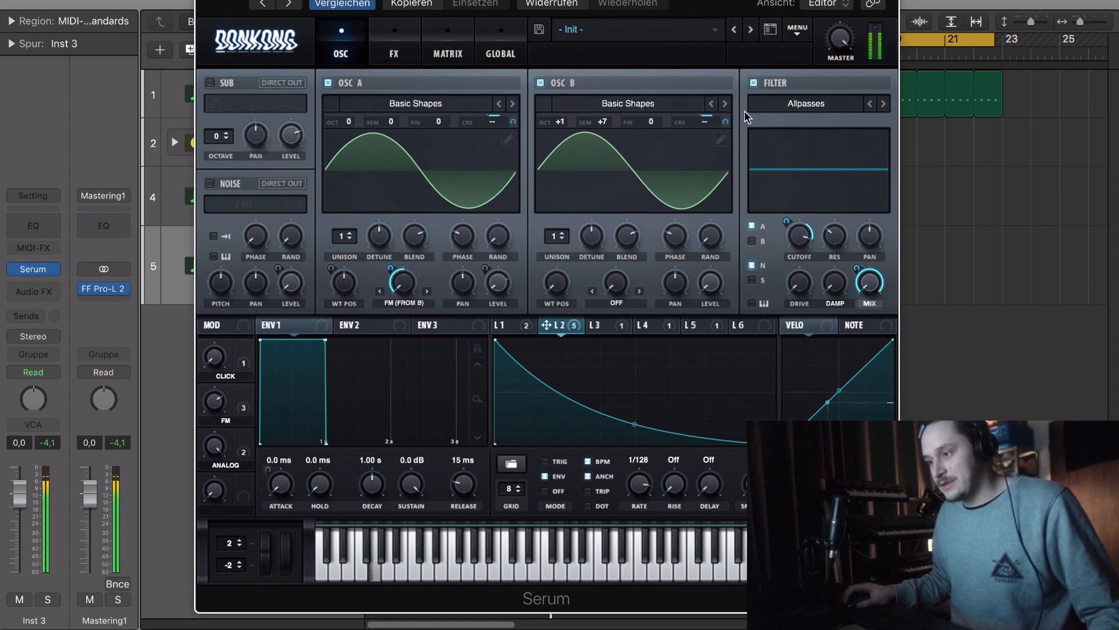
pyautogui.click(756, 84)
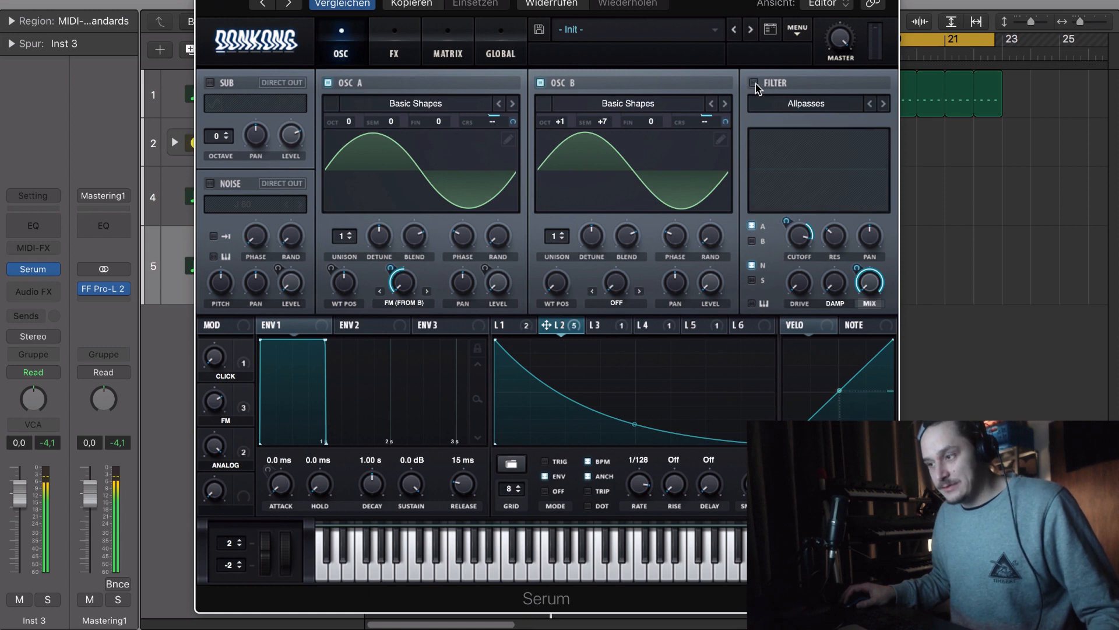
pyautogui.click(756, 84)
pyautogui.click(756, 84)
pyautogui.click(756, 84)
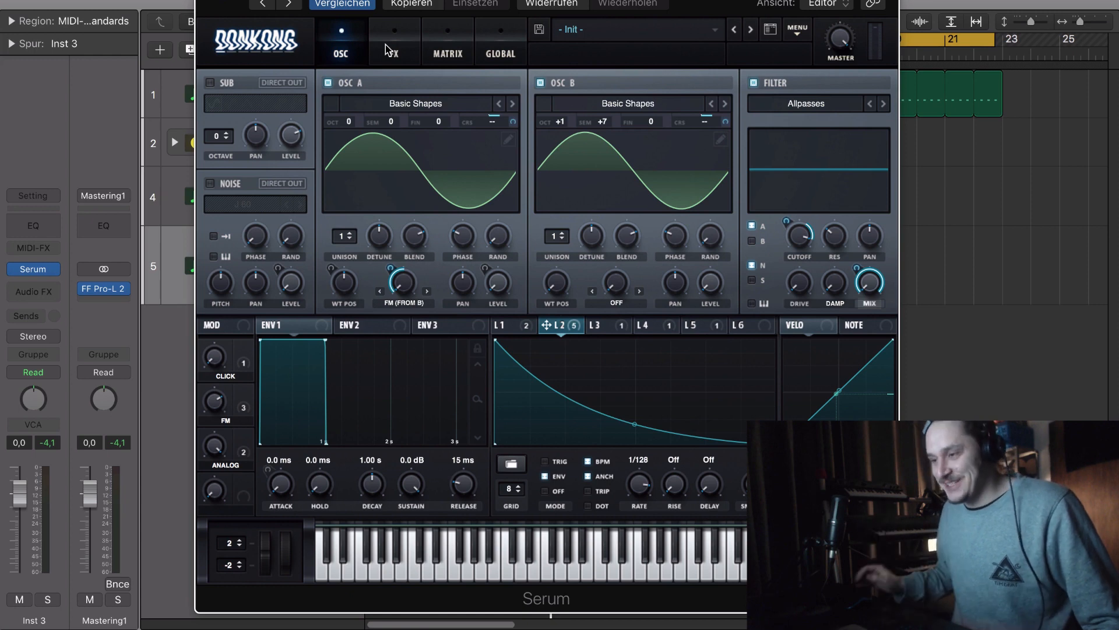
# - Examine the modulation matrix's sources, amounts, destinations and auxiliary macros, then return to the oscillator view
pyautogui.click(459, 49)
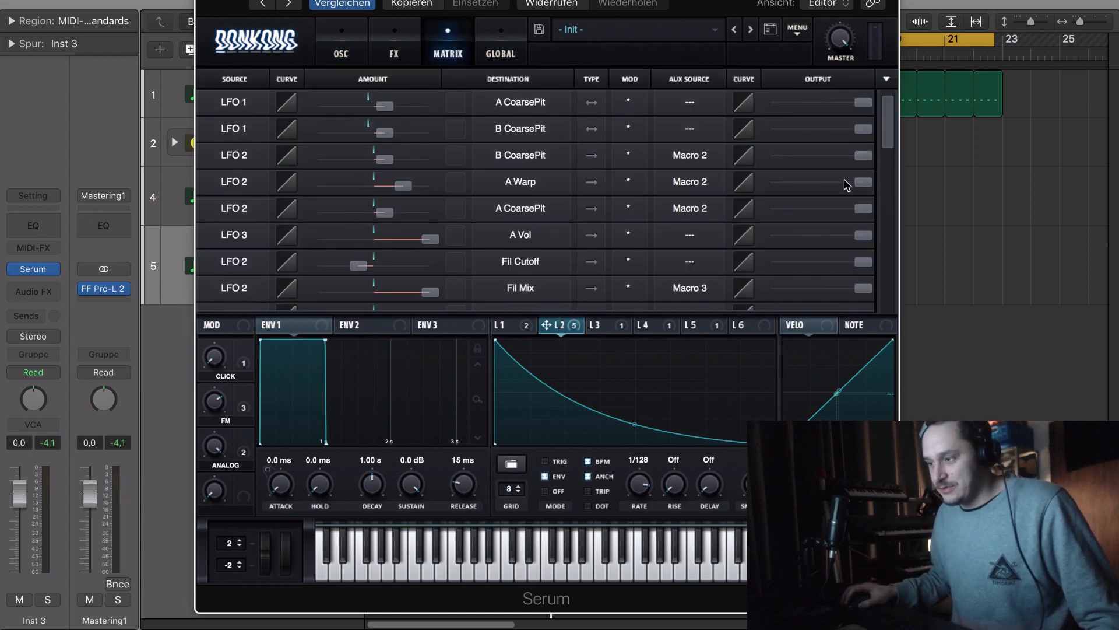
pyautogui.moveTo(890, 133); pyautogui.dragTo(894, 175)
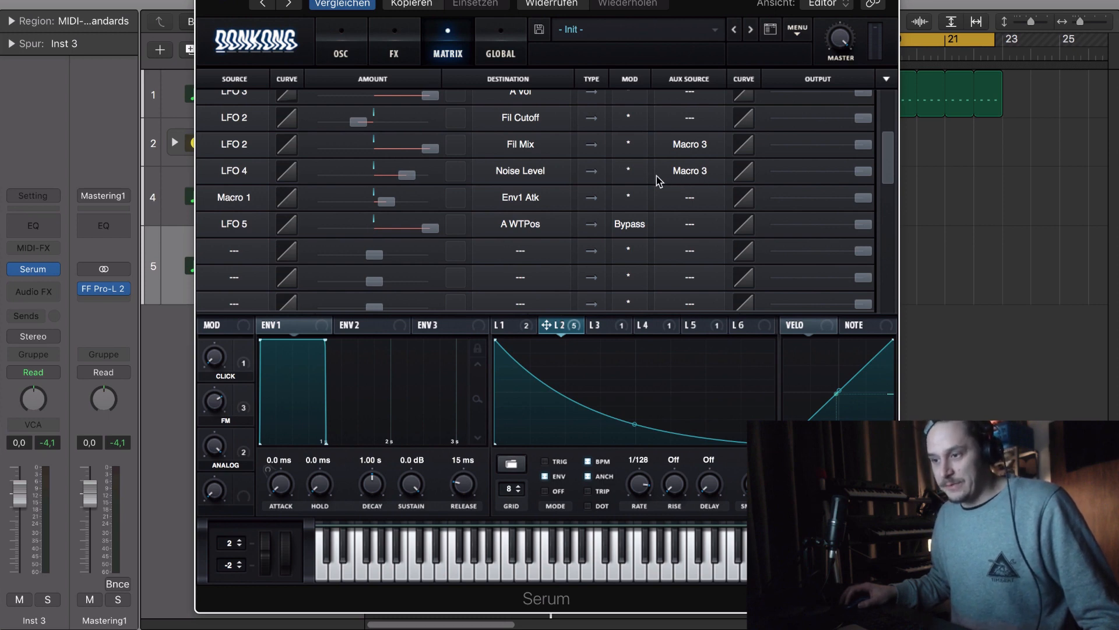
pyautogui.click(341, 53)
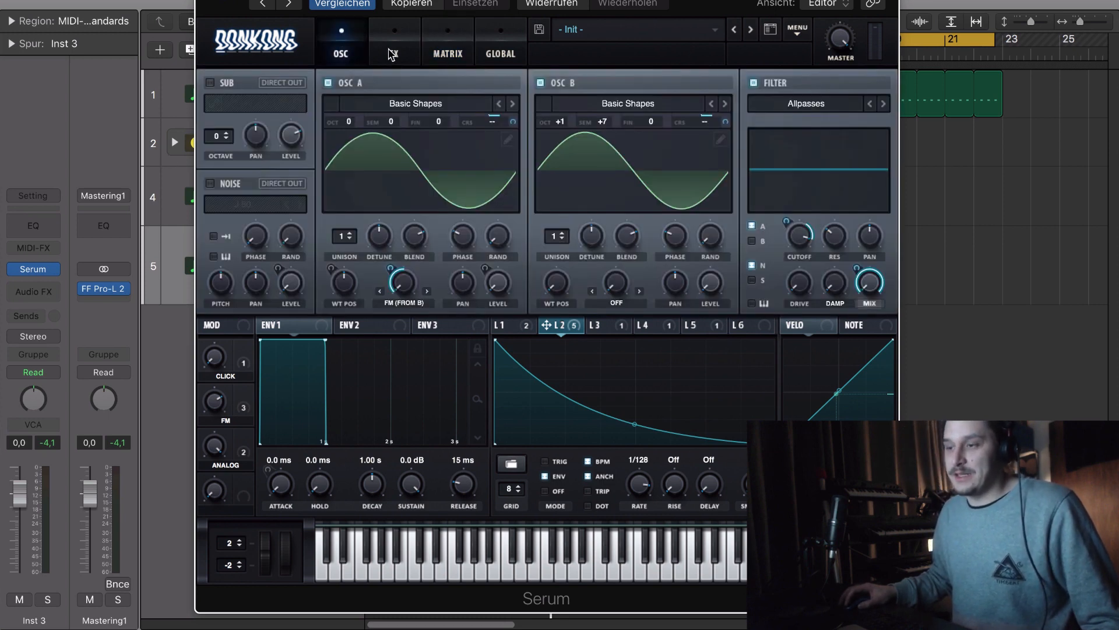
# - Enable the noise oscillator and audition it by sweeping the ANALOG macro down and back up
pyautogui.click(225, 185)
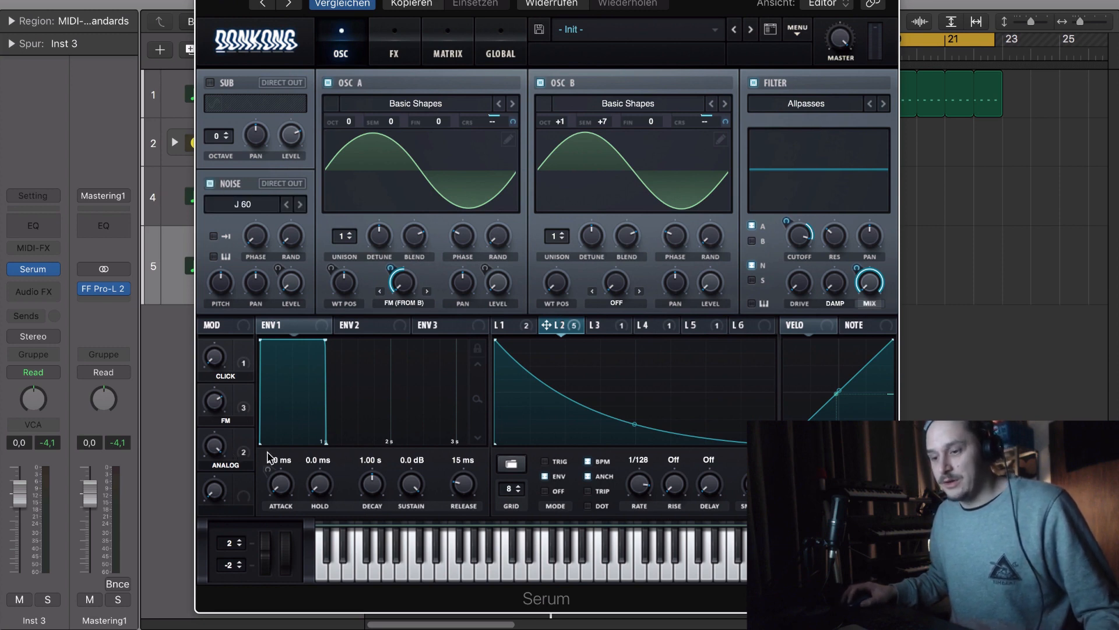
pyautogui.moveTo(217, 453)
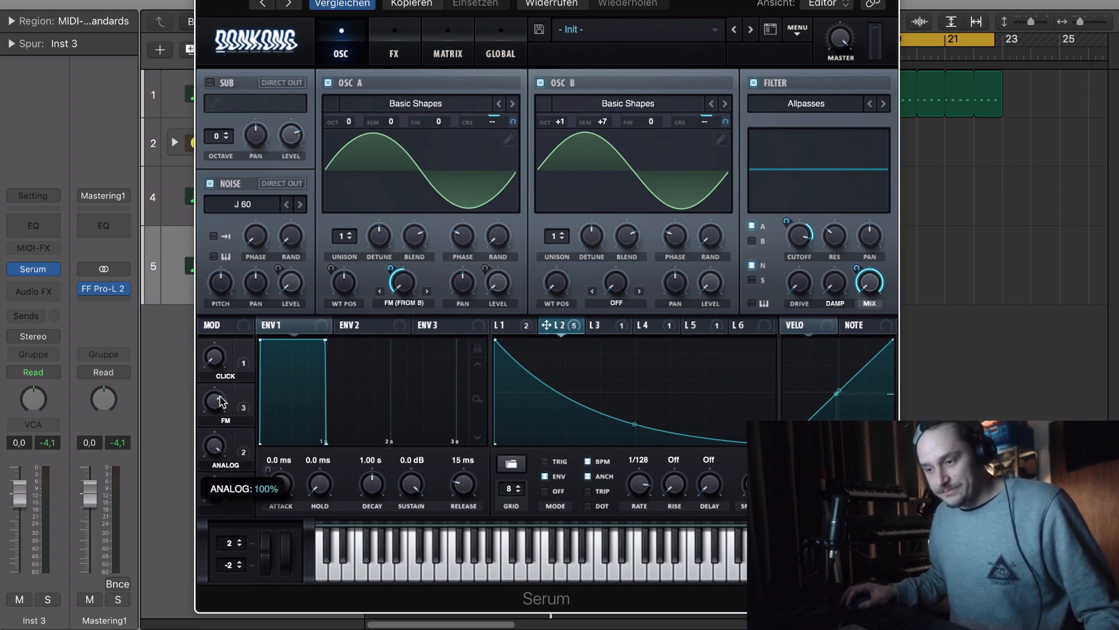
pyautogui.moveTo(222, 447); pyautogui.dragTo(222, 558)
pyautogui.moveTo(222, 493); pyautogui.dragTo(232, 440)
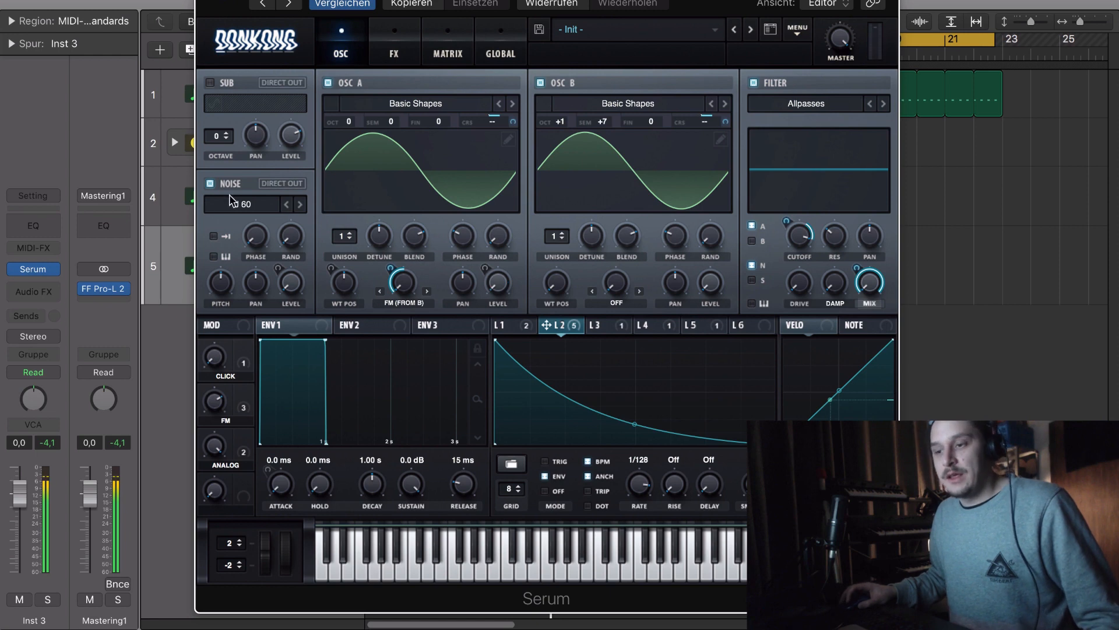
# - Examine the Analog category of noise samples, including J 60, without changing the selection
pyautogui.click(246, 204)
pyautogui.moveTo(313, 239)
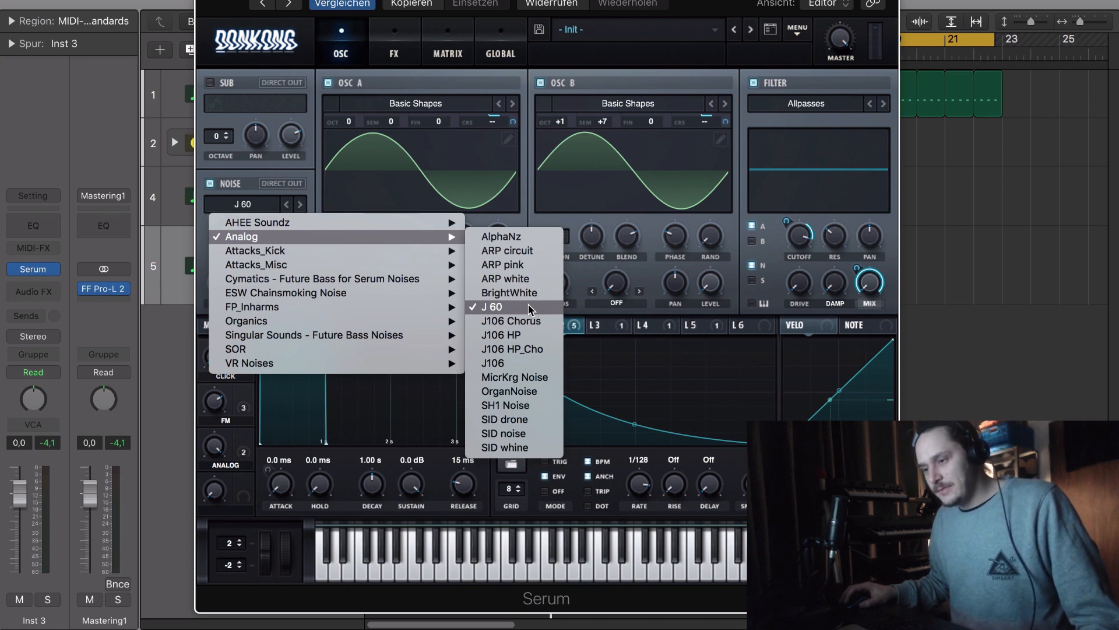
pyautogui.click(224, 175)
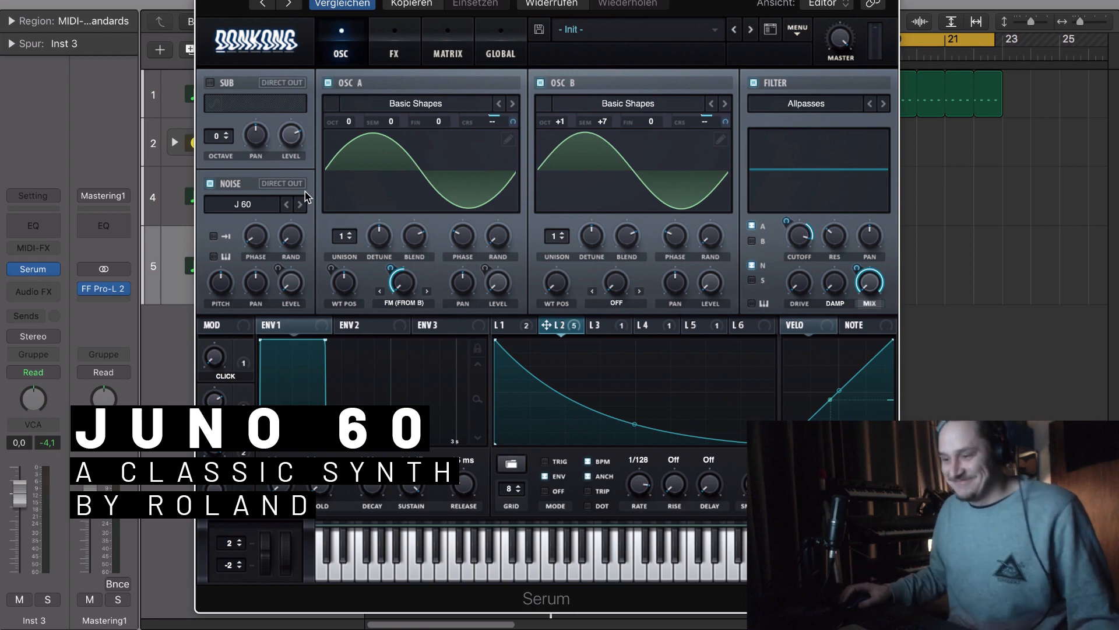
# - Reshape LFO 3's level curve by moving its last falling point out to the end of the curve
pyautogui.click(512, 325)
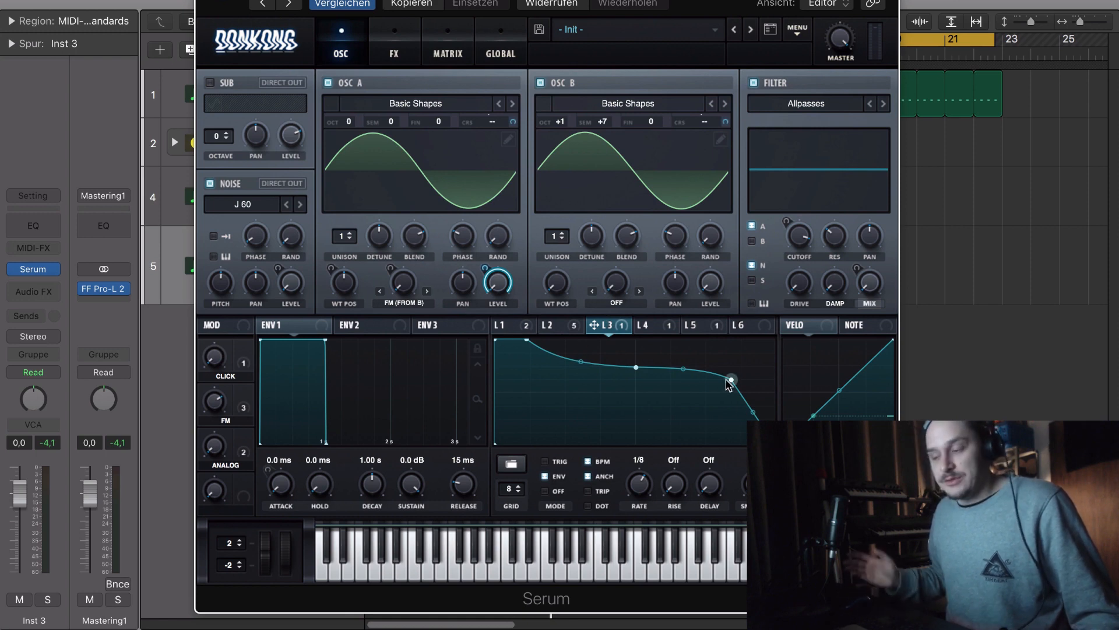
pyautogui.moveTo(730, 379); pyautogui.dragTo(834, 390)
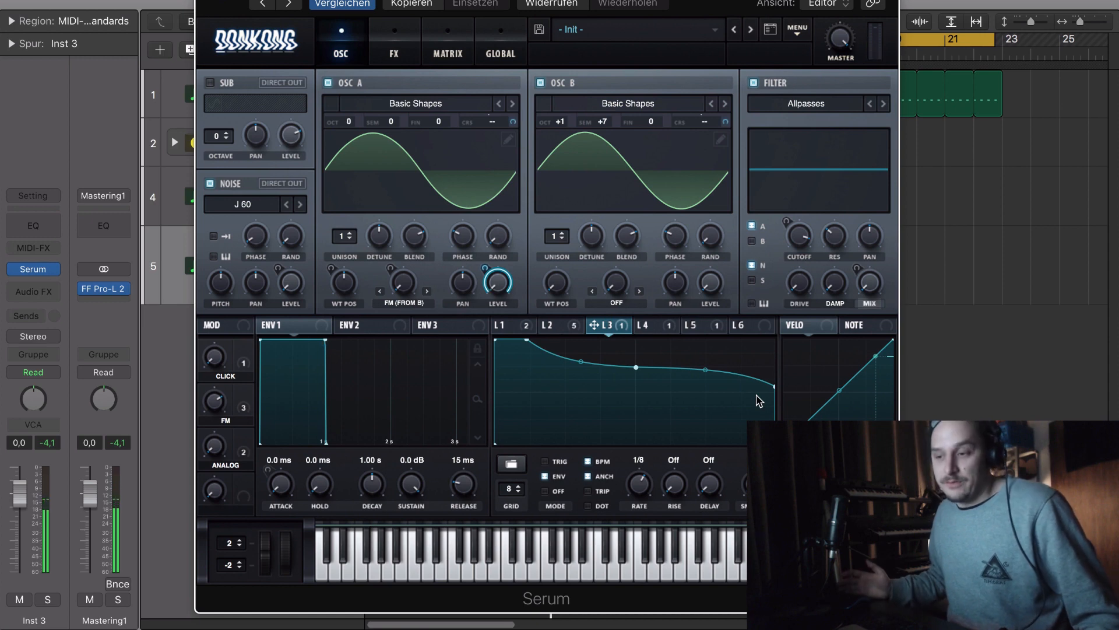
# - Show LFO 1 and audition oscillator A's wavetable position by sweeping it up to 256 and back
pyautogui.click(500, 327)
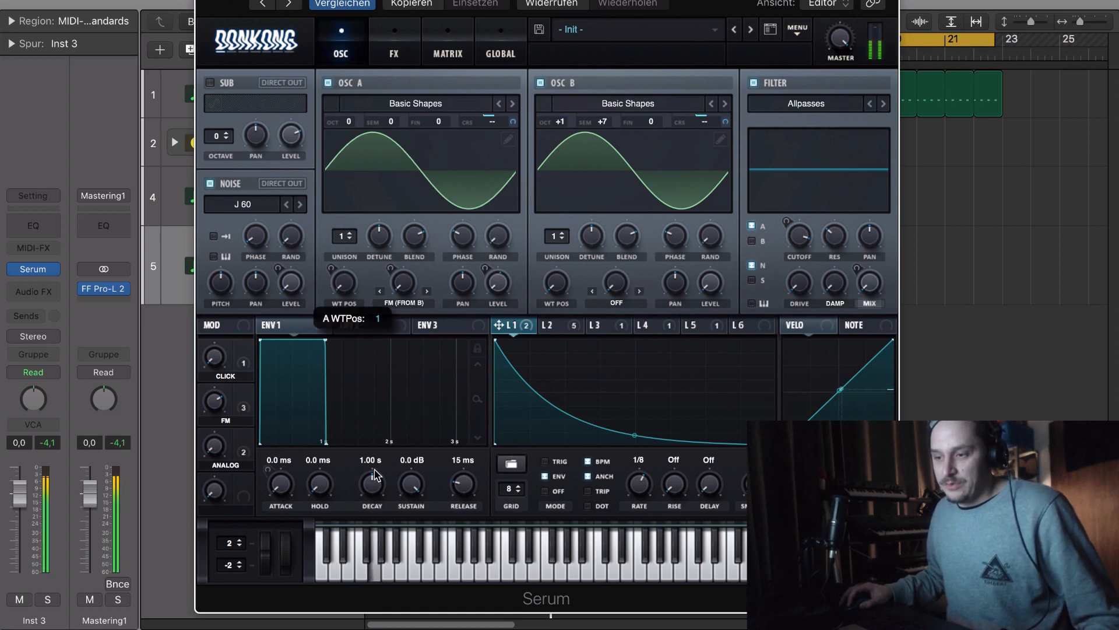
pyautogui.moveTo(374, 468); pyautogui.dragTo(384, 309)
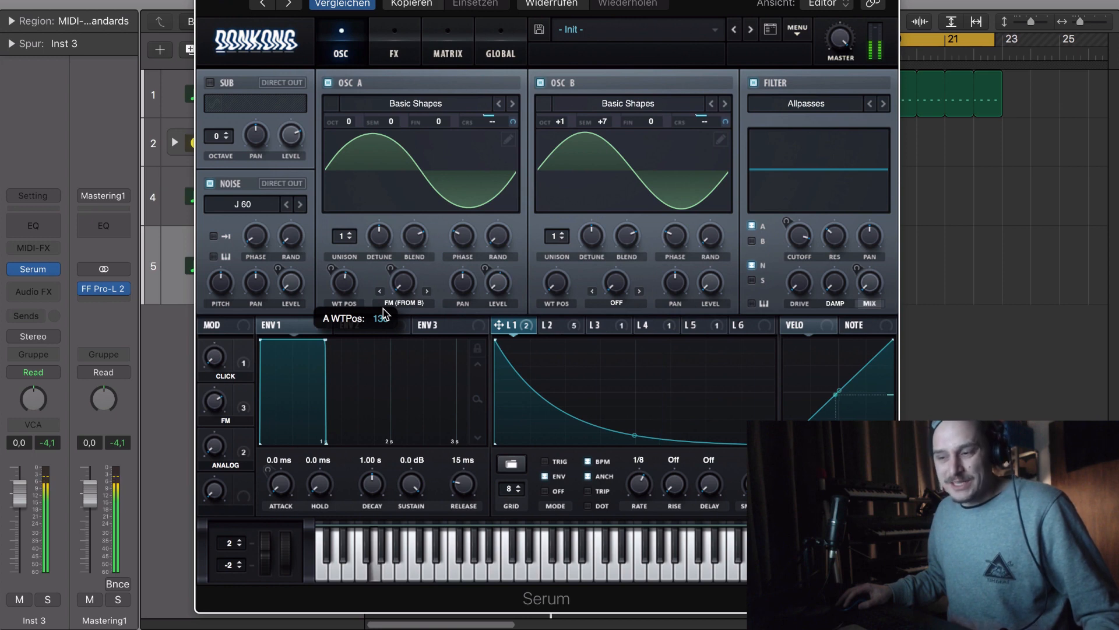
pyautogui.moveTo(384, 313); pyautogui.dragTo(412, 239)
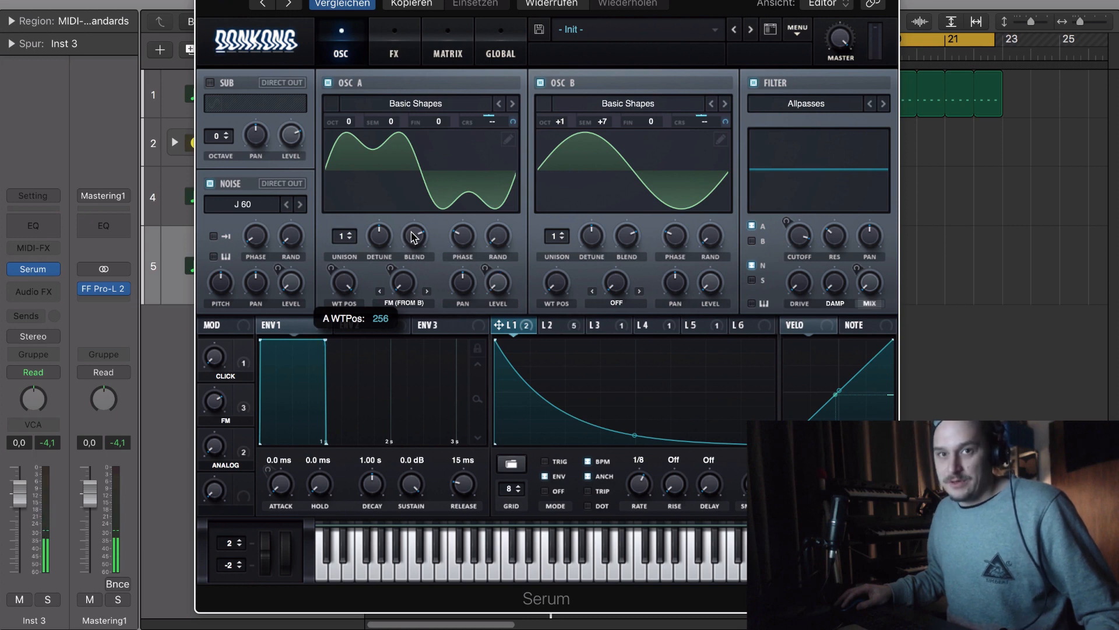
pyautogui.moveTo(411, 236); pyautogui.dragTo(439, 256)
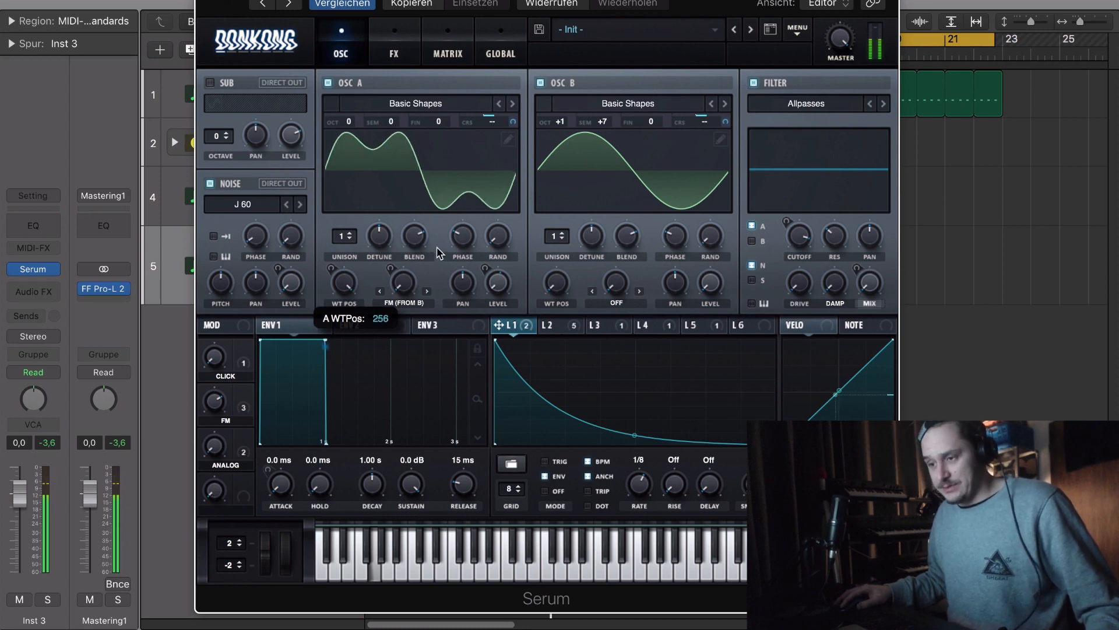
pyautogui.moveTo(438, 257); pyautogui.dragTo(402, 332)
# - Load the Basic Shapes wavetable from the Analog category into oscillator A
pyautogui.click(508, 140)
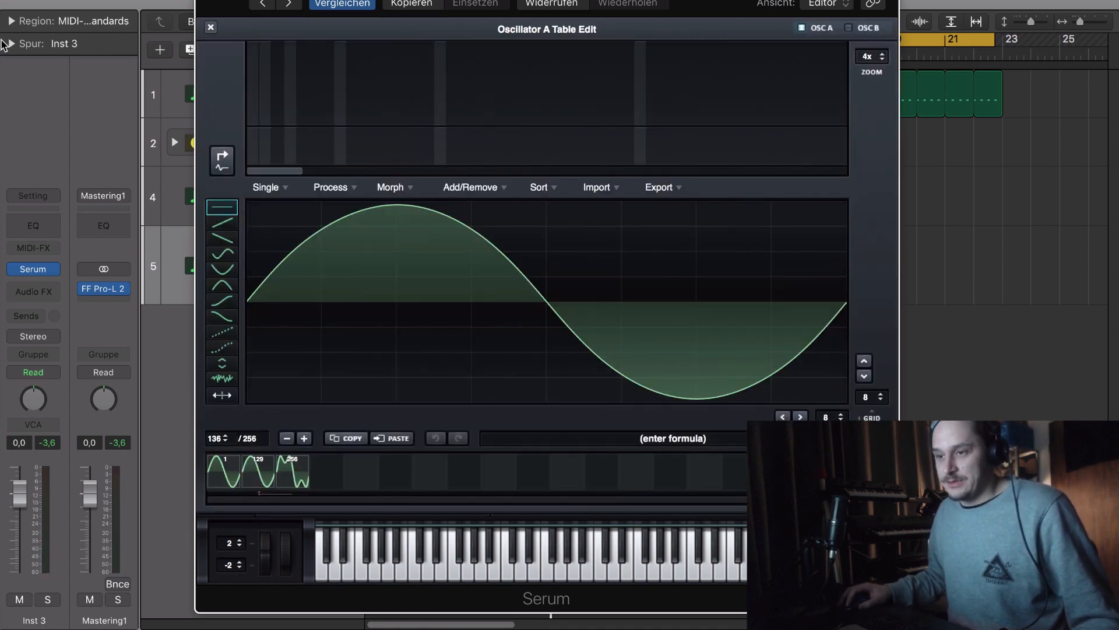
pyautogui.click(210, 28)
pyautogui.click(478, 105)
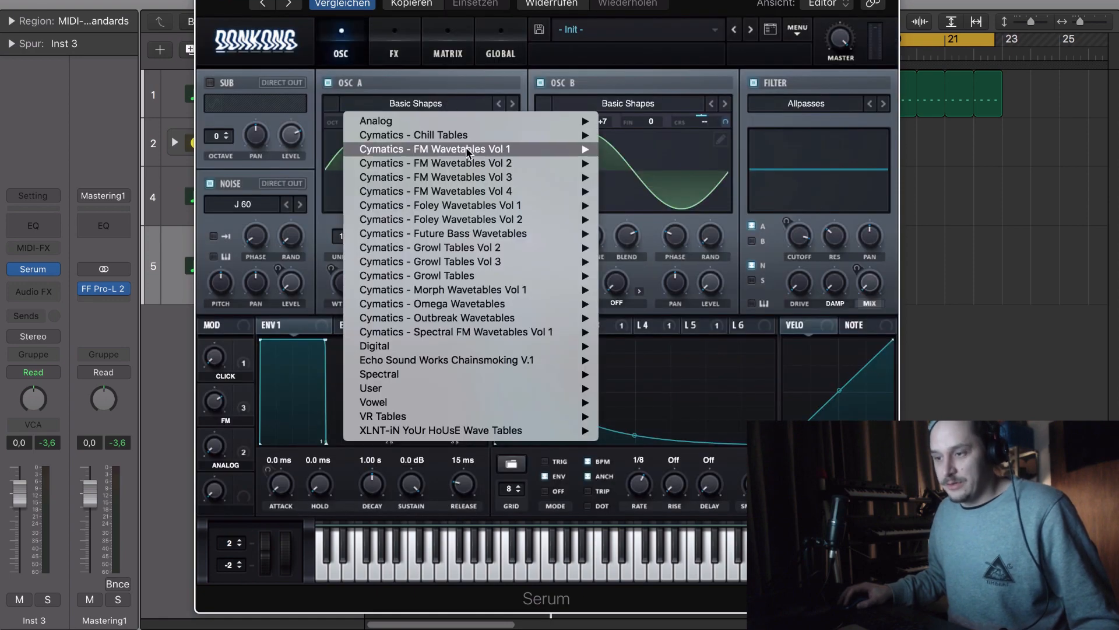
pyautogui.moveTo(544, 119)
pyautogui.click(681, 107)
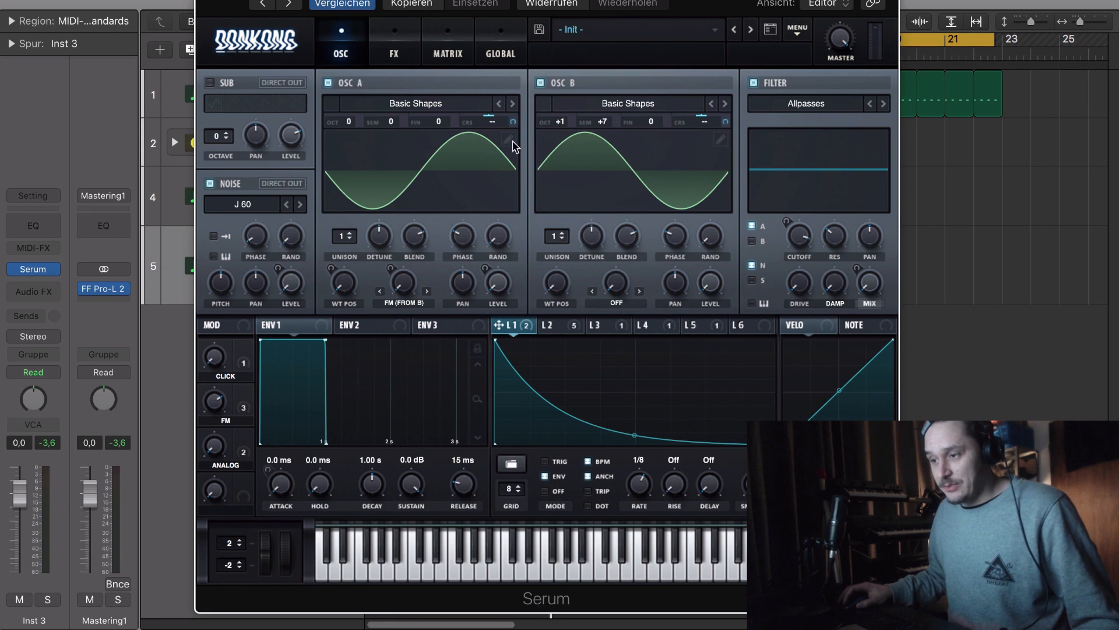
# - Remove all frames except the selected sine from oscillator A's wavetable and correct its inverted phase
pyautogui.click(509, 140)
pyautogui.click(499, 186)
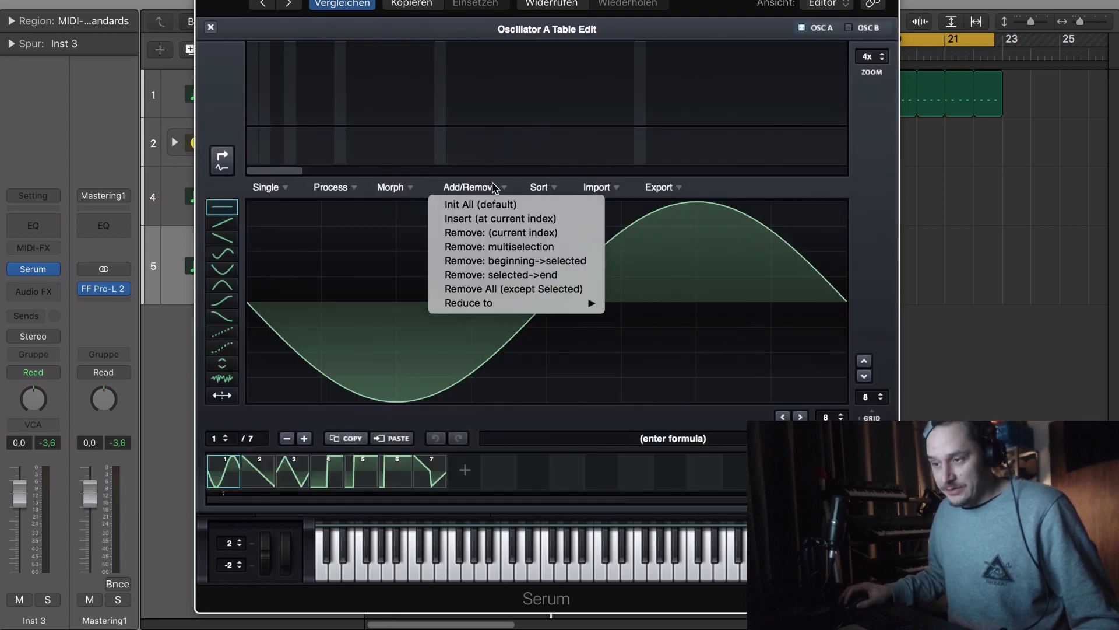
pyautogui.click(513, 288)
pyautogui.click(221, 162)
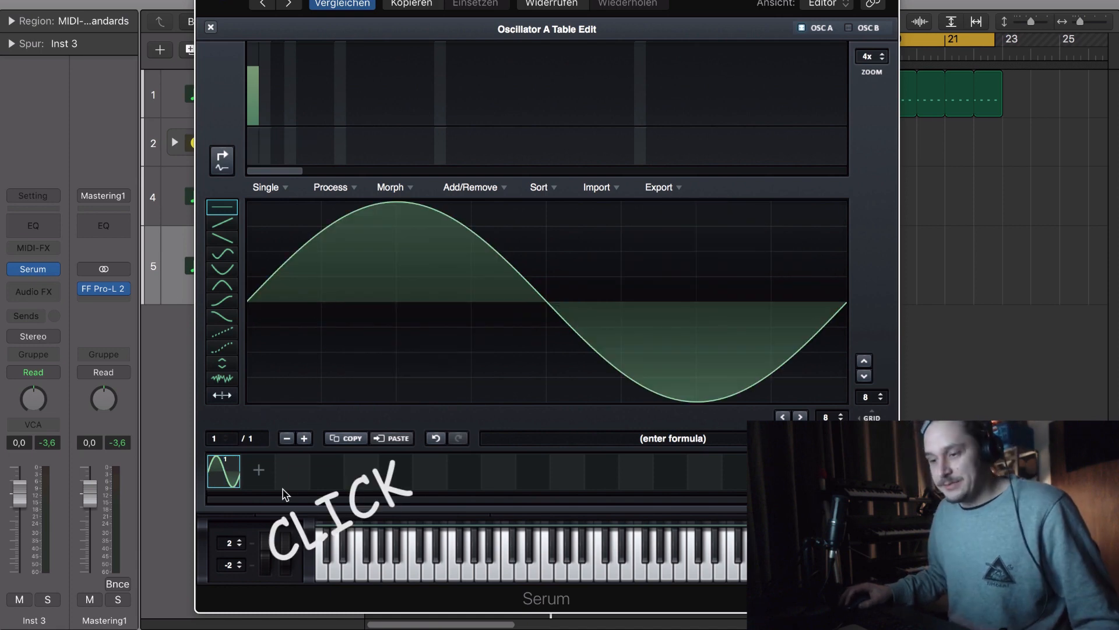
# - Add a second wavetable frame and draw very small levels into harmonic bins 3 to 6
pyautogui.click(259, 469)
pyautogui.moveTo(277, 127); pyautogui.dragTo(314, 130)
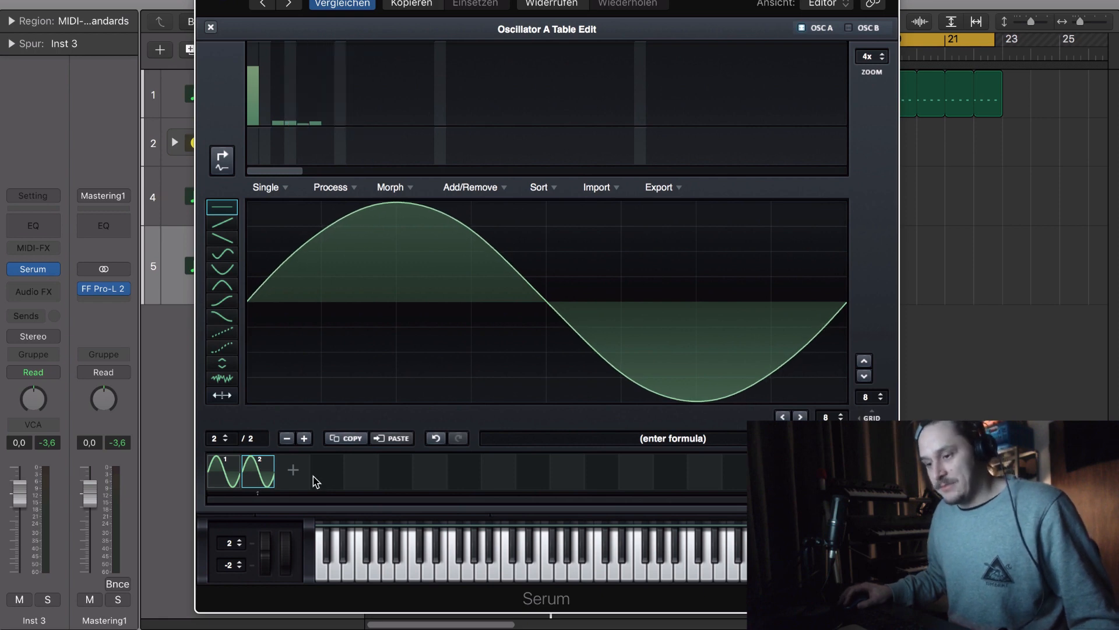
# - Add a third wavetable frame, raise harmonic bin 3 to about 46% and bin 5 to a lower level
pyautogui.click(293, 470)
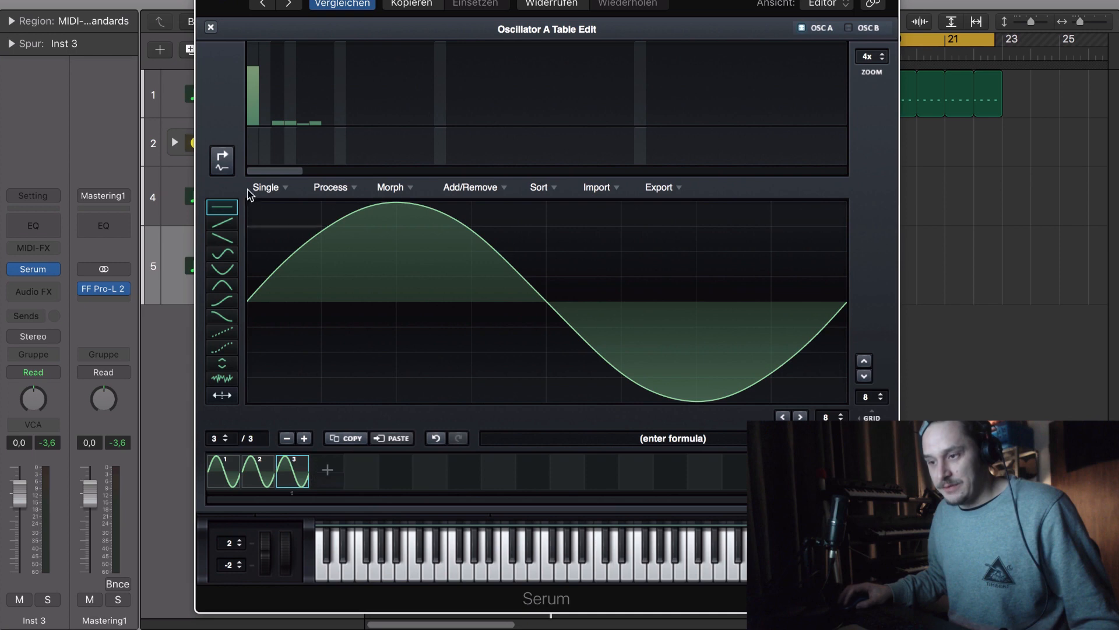
pyautogui.click(278, 103)
pyautogui.click(280, 92)
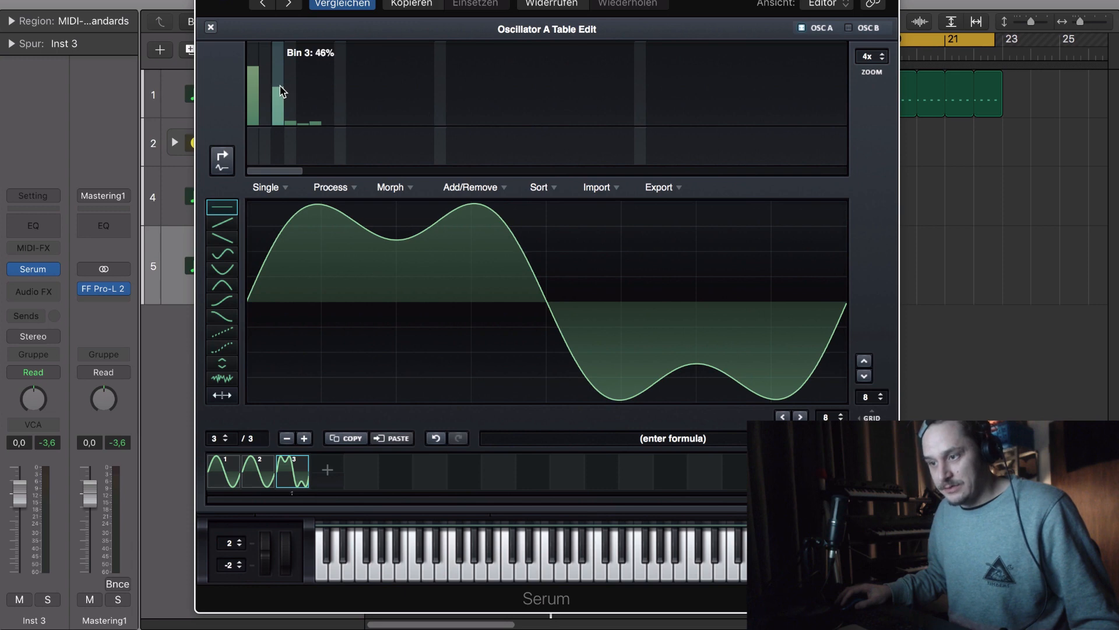
pyautogui.click(304, 114)
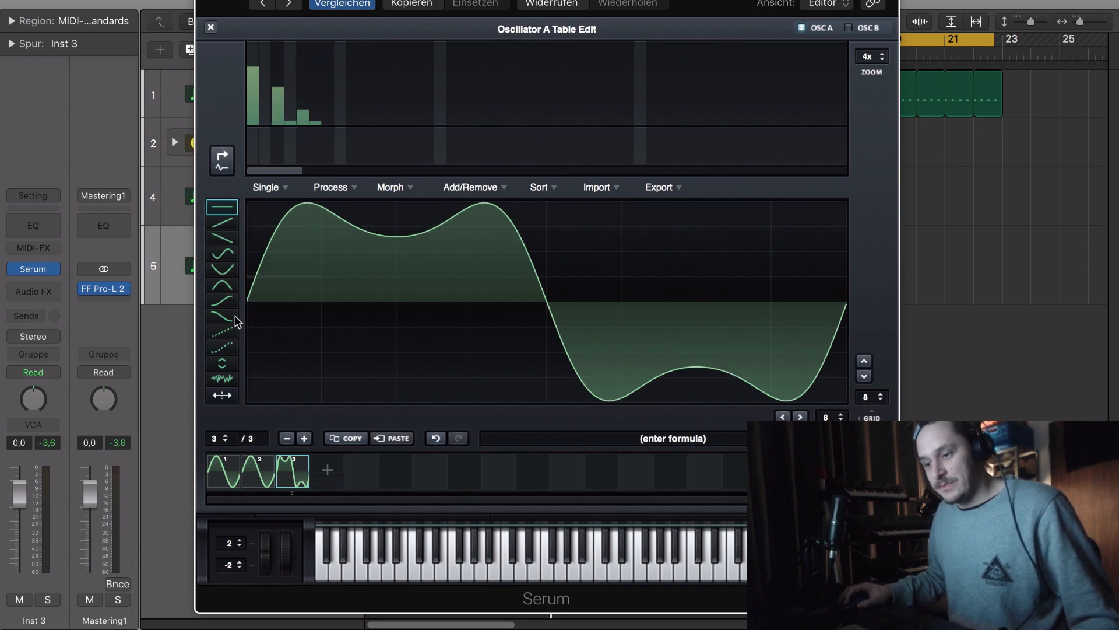
# - Morph between the three wavetable frames, close the wavetable editor and audition the table by sweeping oscillator A's wavetable position
pyautogui.click(388, 187)
pyautogui.click(394, 218)
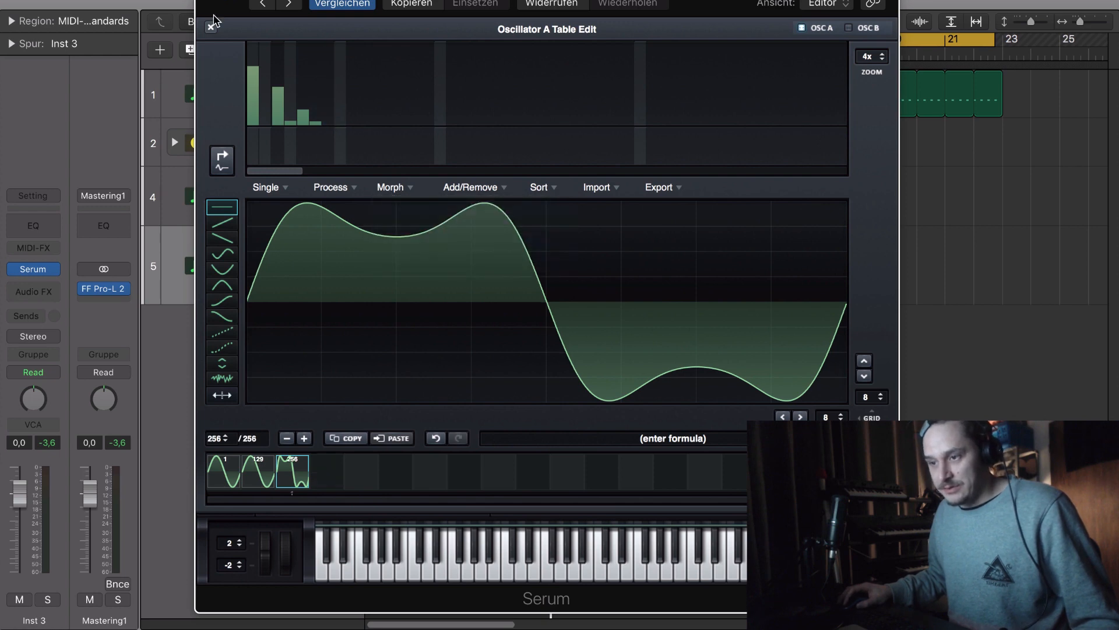
pyautogui.click(212, 27)
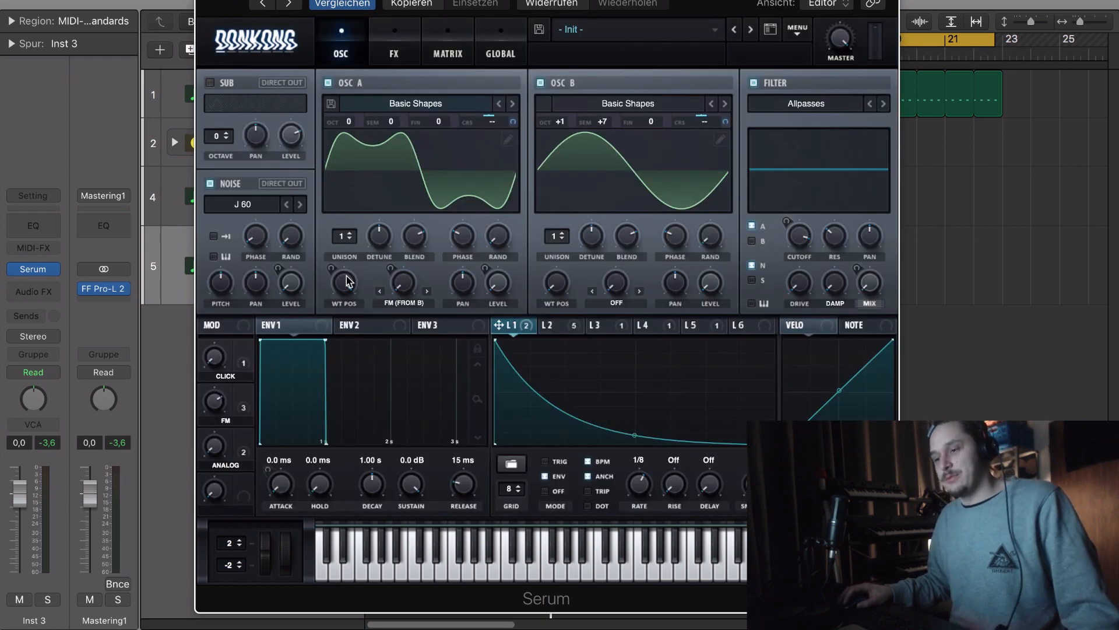
pyautogui.moveTo(337, 517); pyautogui.dragTo(379, 407)
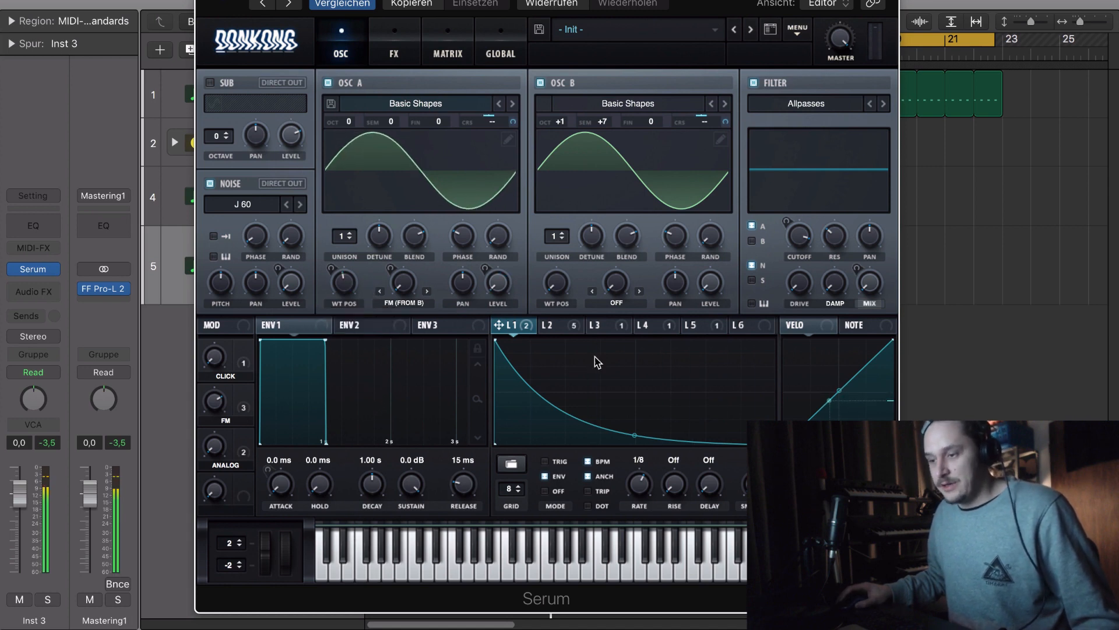
# - Reactivate the bypassed LFO 5 modulation on oscillator A's wavetable position and adjust its modulation depth
pyautogui.click(705, 326)
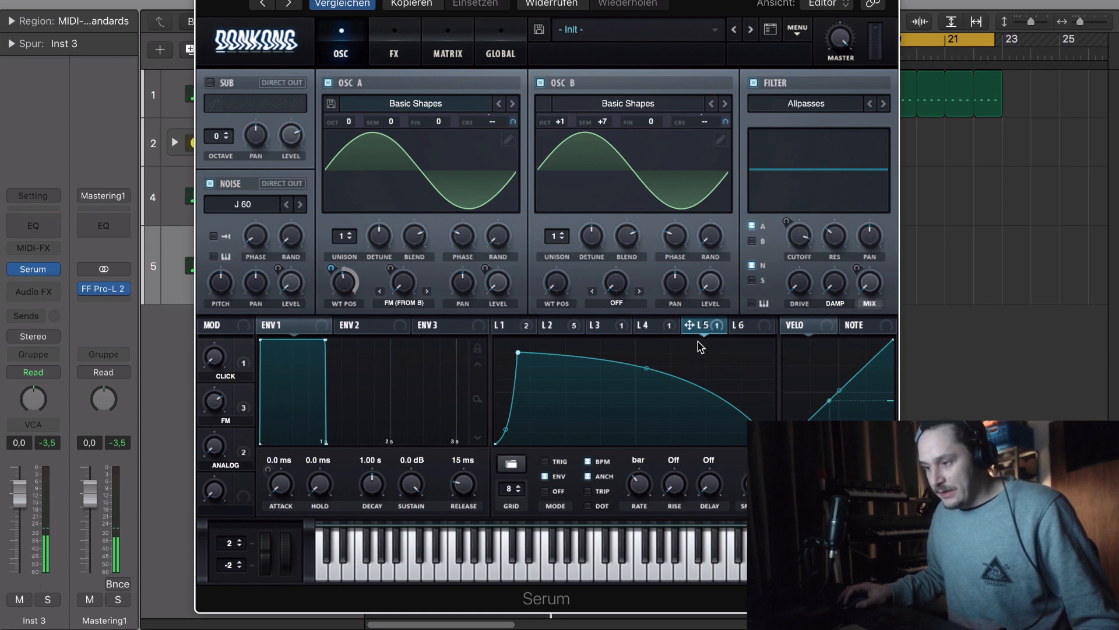
pyautogui.rightClick(353, 286)
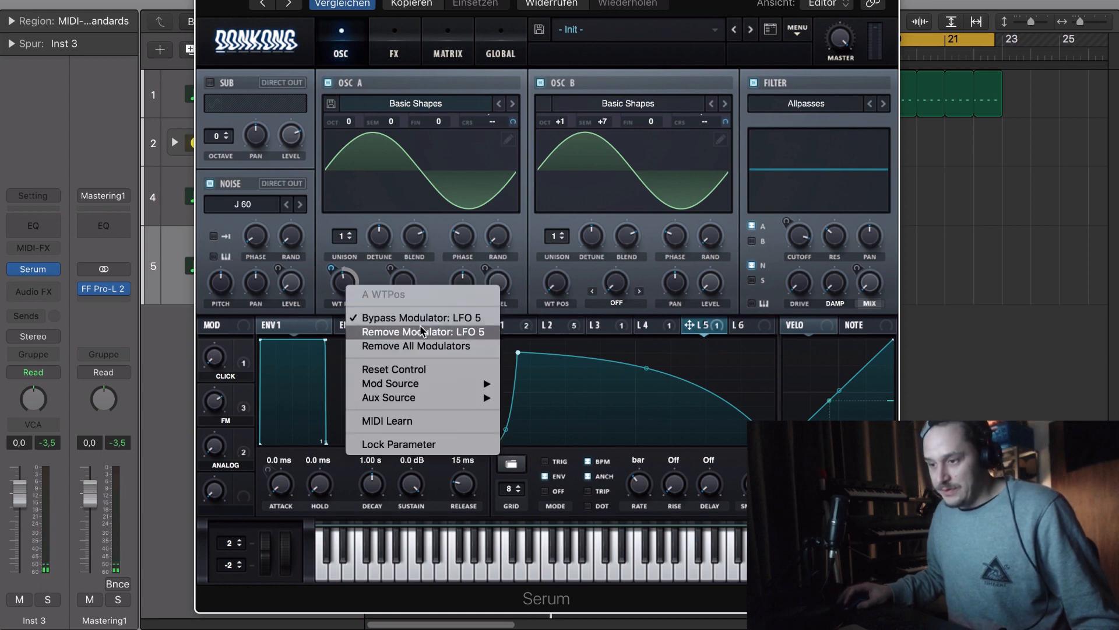
pyautogui.click(563, 481)
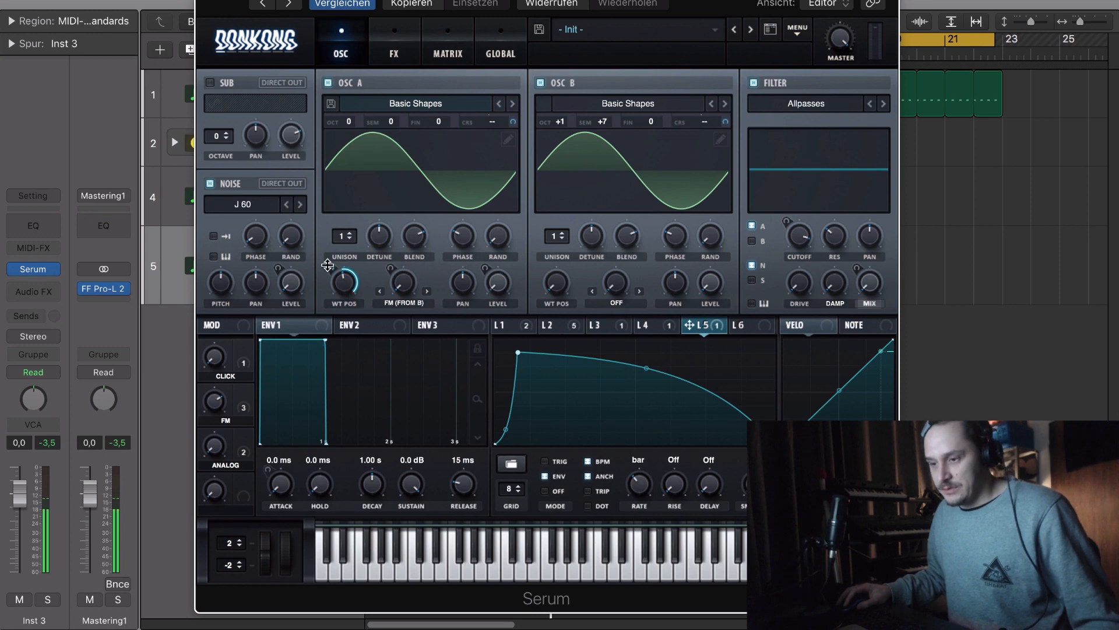
pyautogui.moveTo(328, 265); pyautogui.dragTo(329, 308)
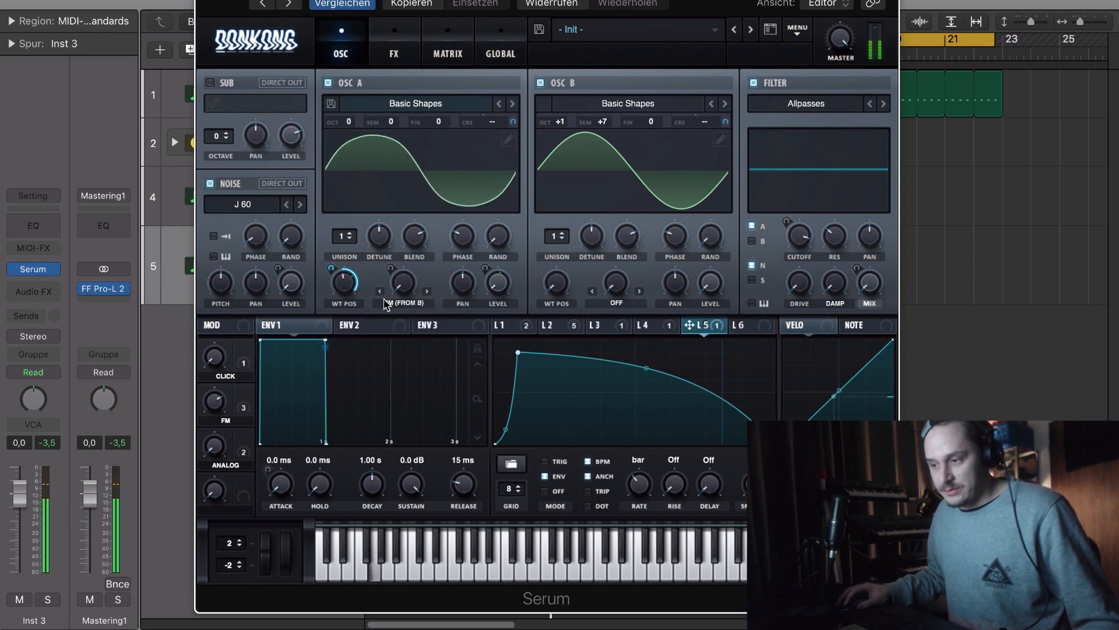
# - Straighten LFO 5's falling curve so it decays sooner and move its peak slightly earlier for a shorter attack
pyautogui.moveTo(648, 369); pyautogui.dragTo(652, 377)
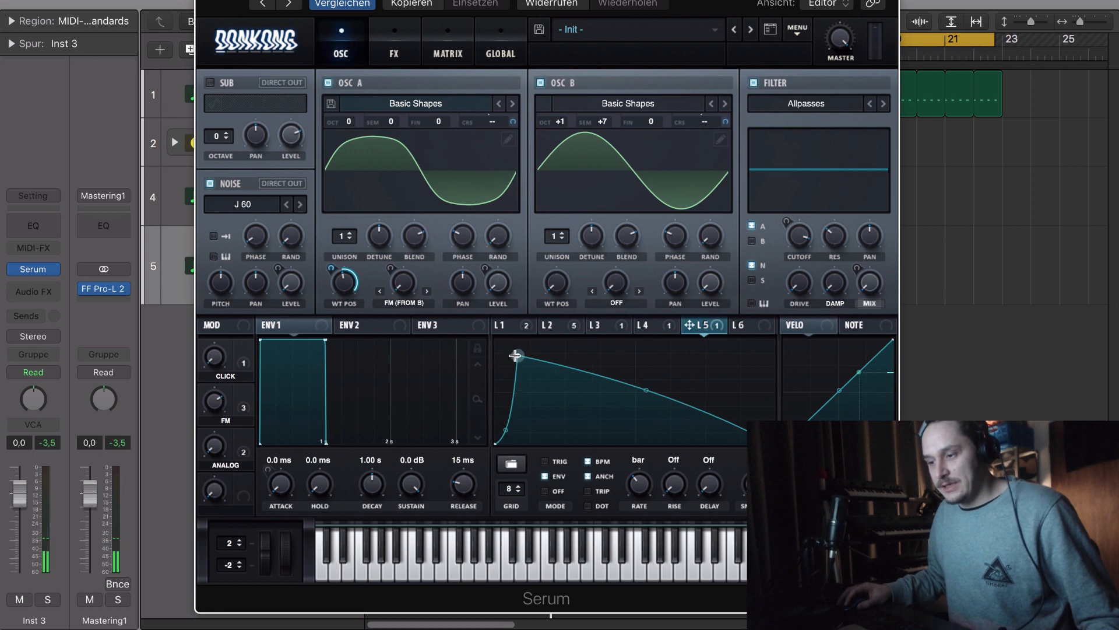
pyautogui.moveTo(518, 353); pyautogui.dragTo(511, 352)
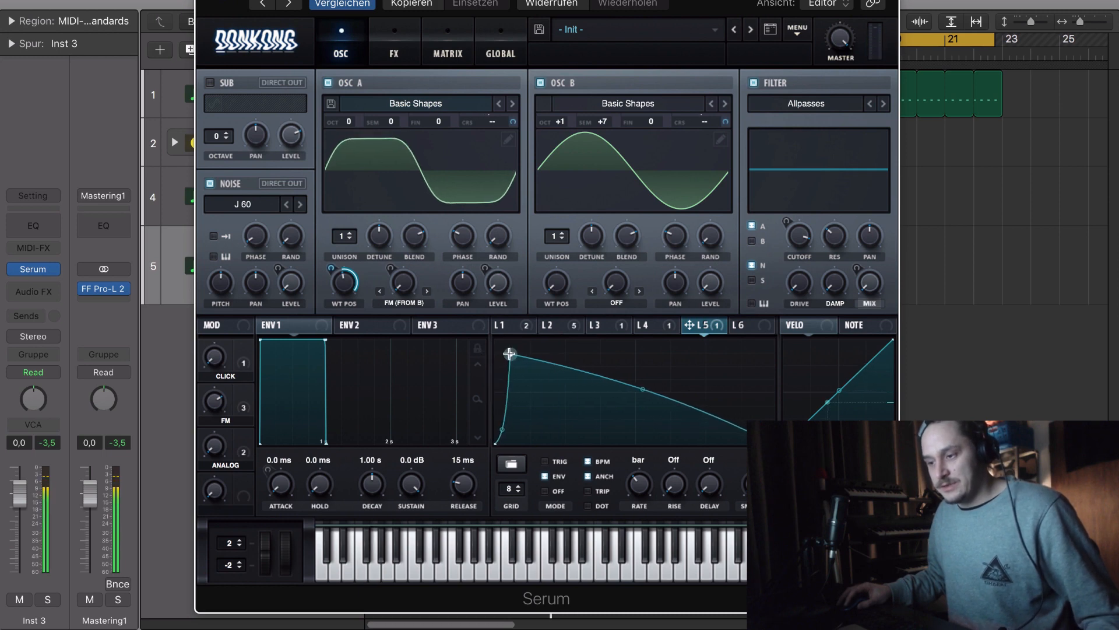